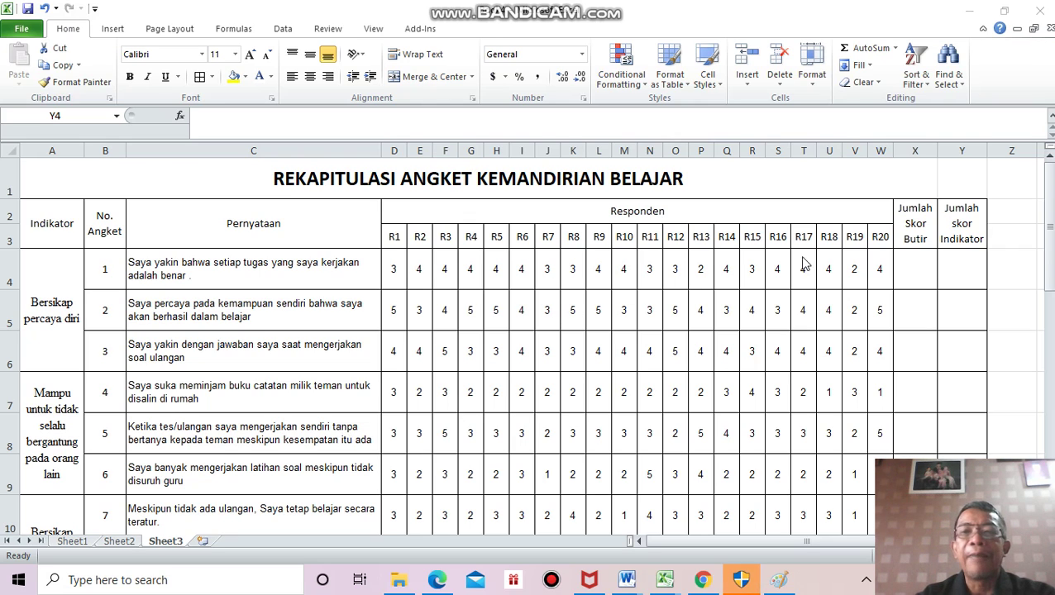
# Step: Total statement 1's scores across all respondents in X4 with the formula =sum(D4:W4)
pyautogui.click(919, 263)
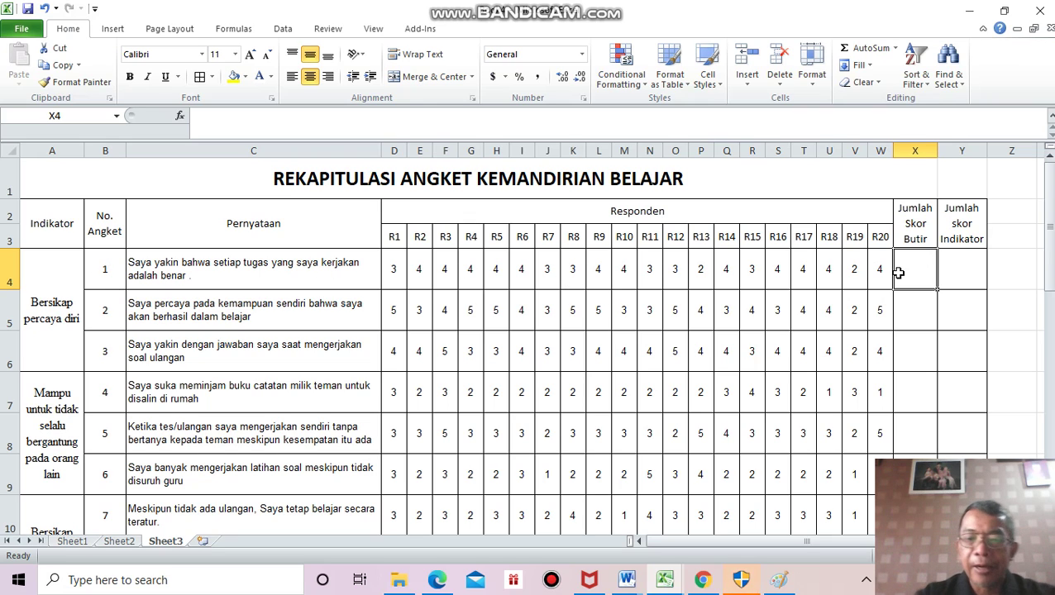
pyautogui.write('=')
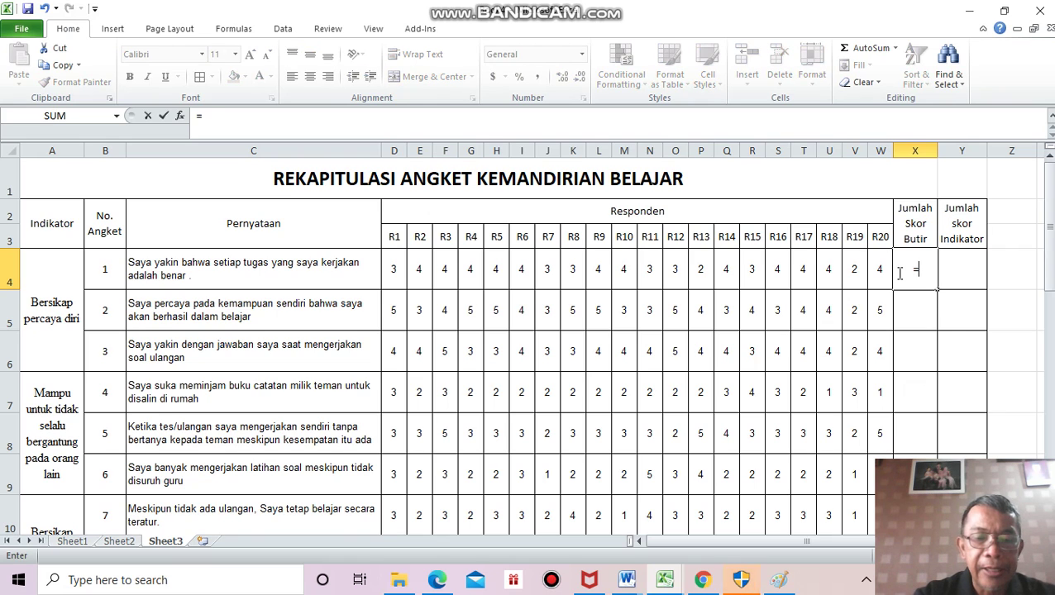
pyautogui.write('sum(')
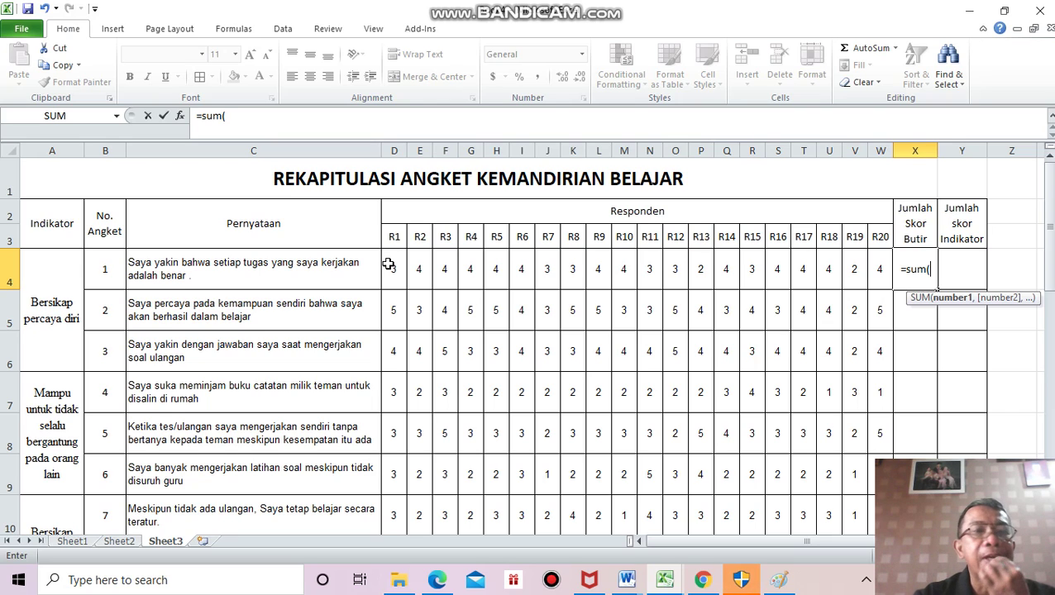
pyautogui.moveTo(388, 263); pyautogui.dragTo(877, 274)
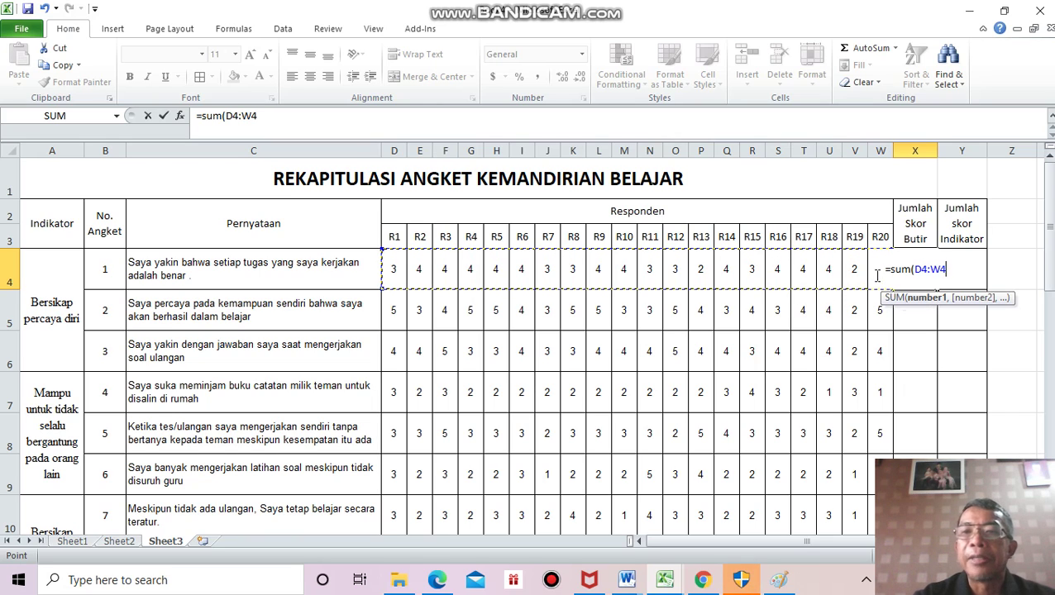
pyautogui.write(')')
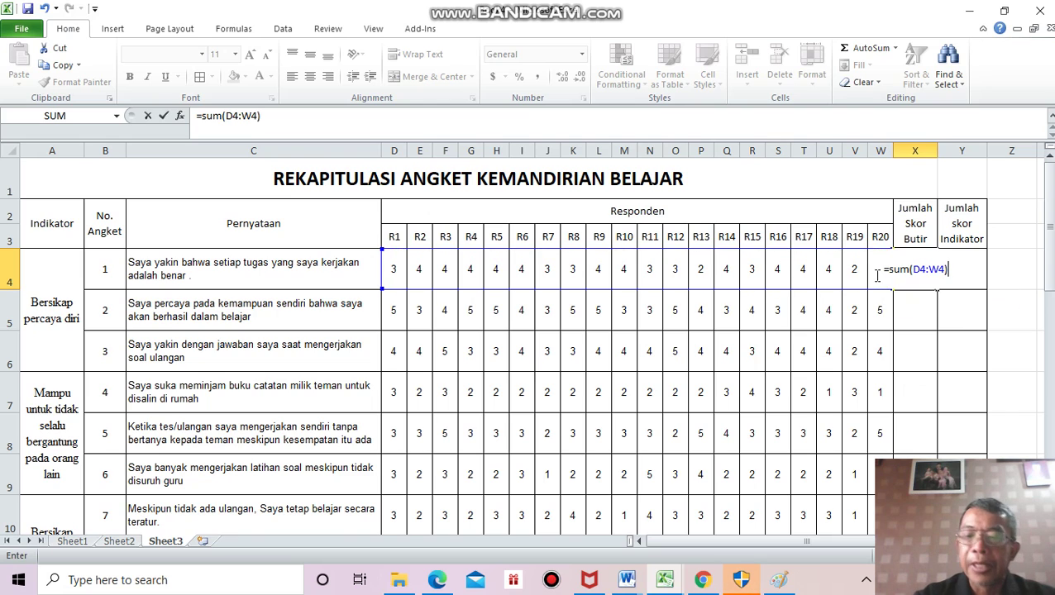
pyautogui.press('Return')
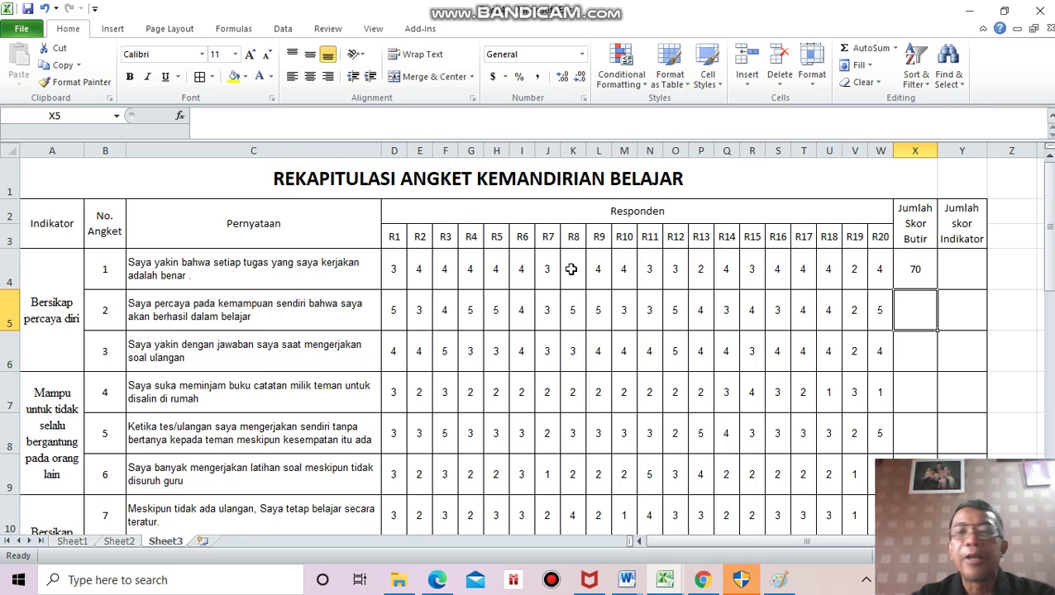
# Step: Fill the formula in X4 down the Jumlah Skor Butir column through statement 21 in row 24
pyautogui.click(920, 273)
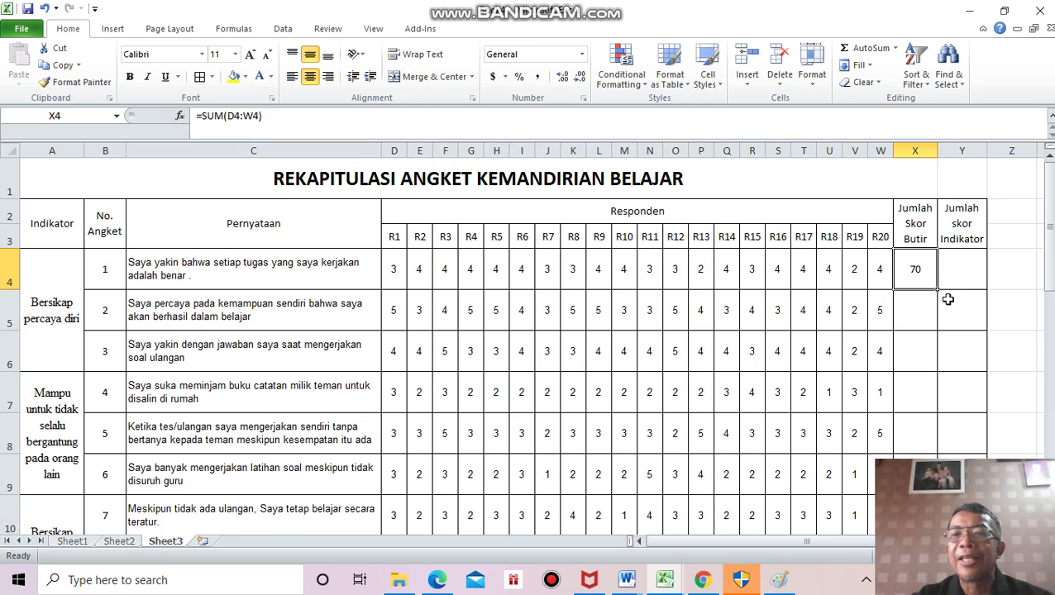
pyautogui.moveTo(937, 289); pyautogui.dragTo(937, 537)
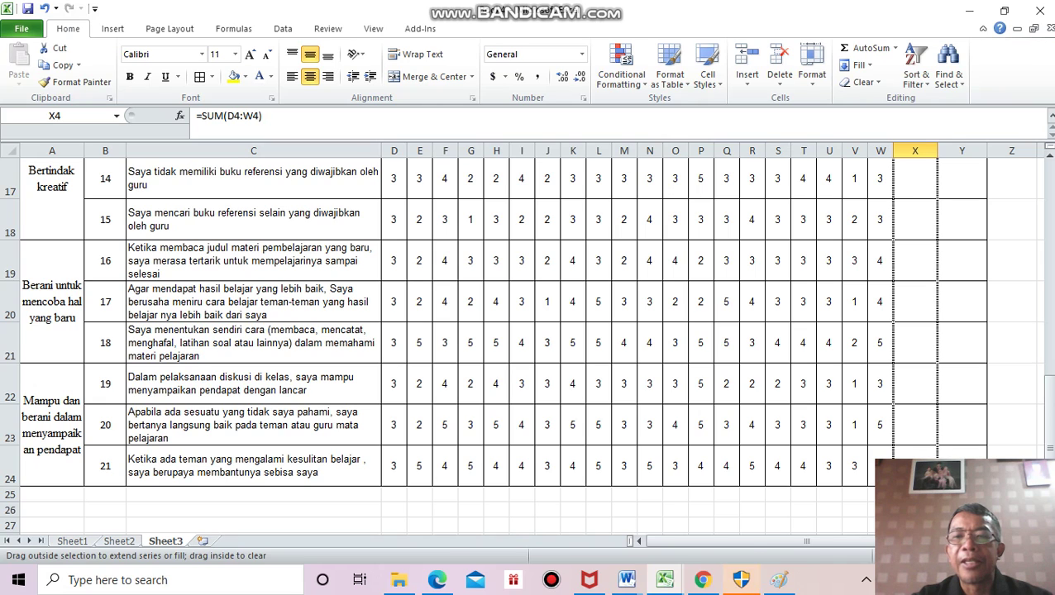
pyautogui.moveTo(937, 537); pyautogui.dragTo(937, 538)
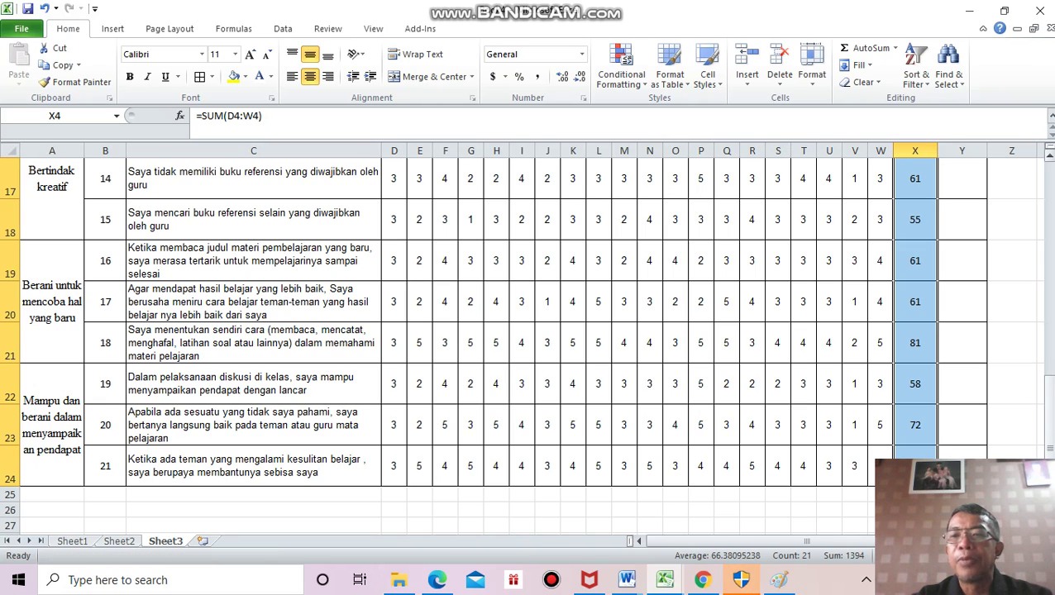
# Step: Merge and center cells Y4:Y6 in the Jumlah skor Indikator column
pyautogui.moveTo(1052, 394); pyautogui.dragTo(1031, 185)
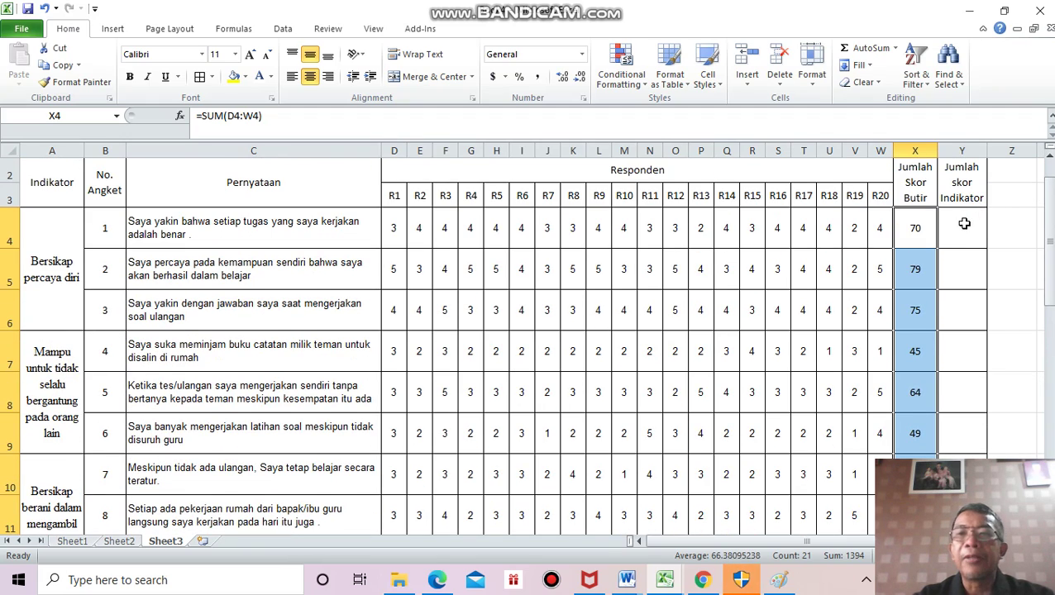
pyautogui.moveTo(965, 222); pyautogui.dragTo(967, 306)
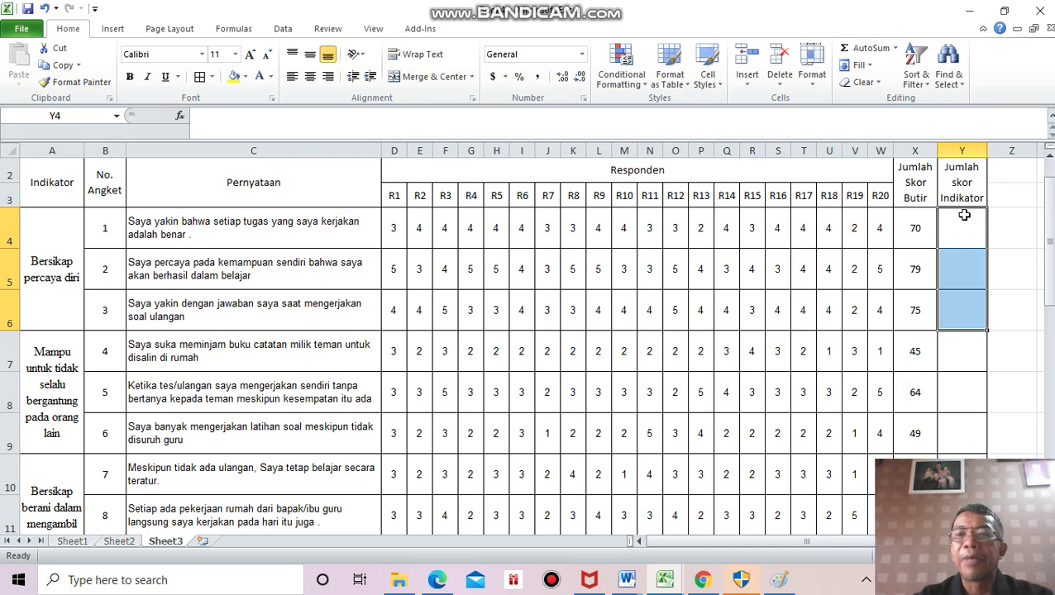
pyautogui.click(395, 79)
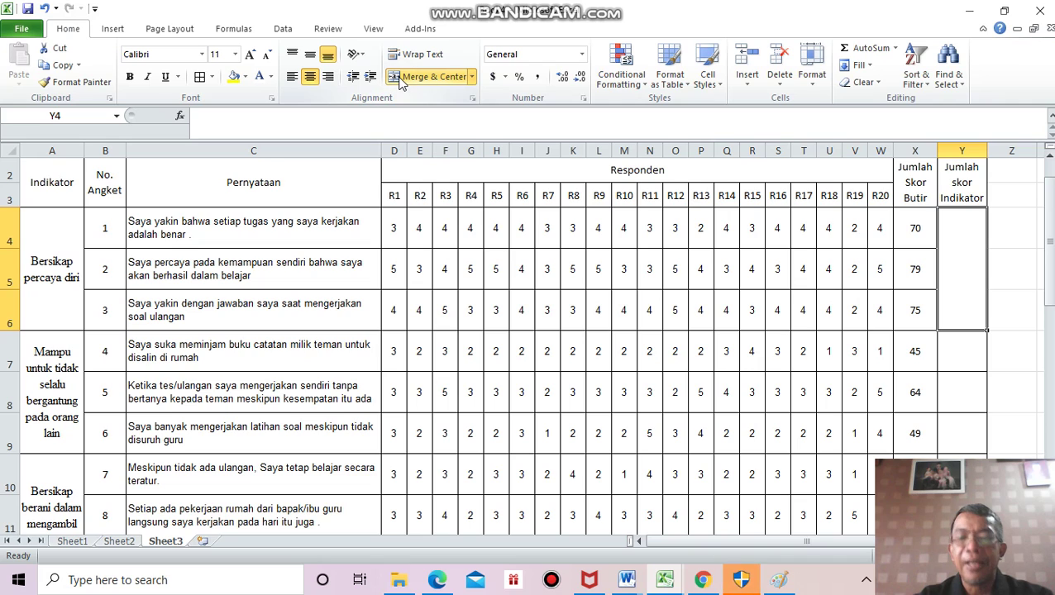
# Step: Enter =sum(X4:X6) in the merged cell Y4 and align it vertically to the middle
pyautogui.write('=')
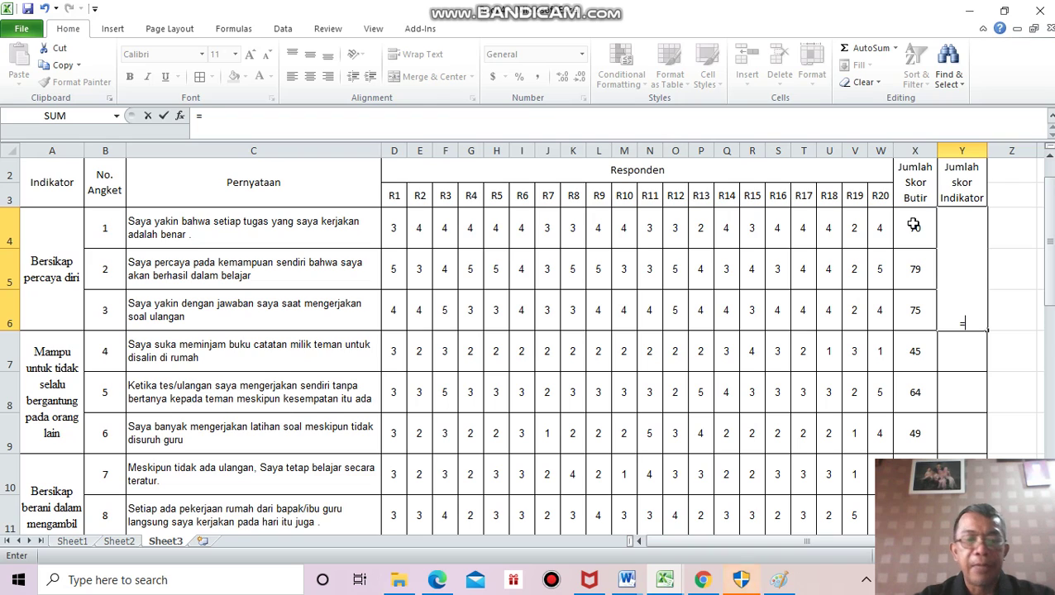
pyautogui.write('sum(')
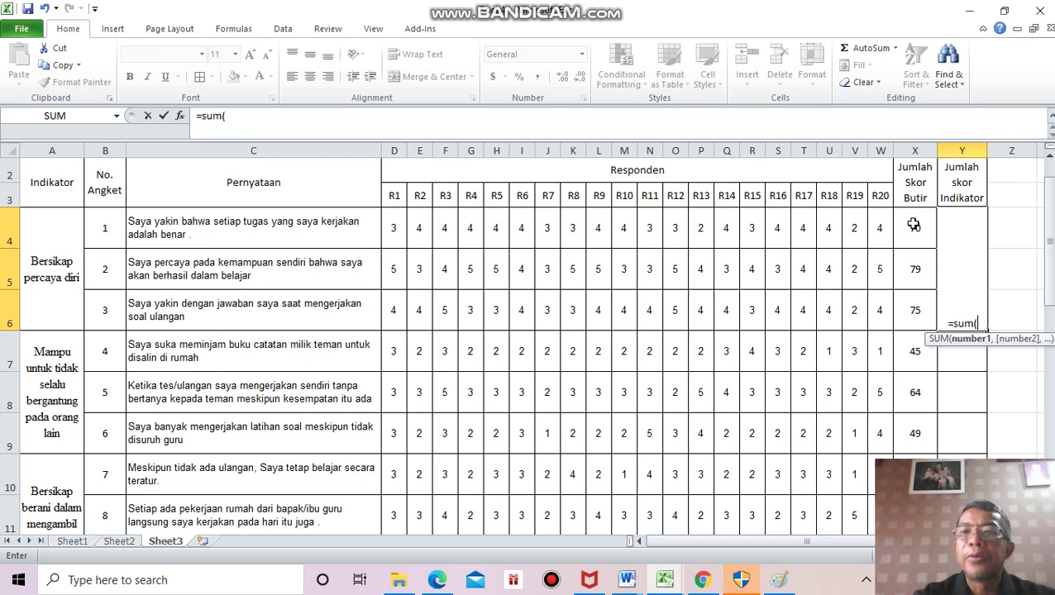
pyautogui.click(916, 225)
pyautogui.moveTo(916, 225); pyautogui.dragTo(918, 310)
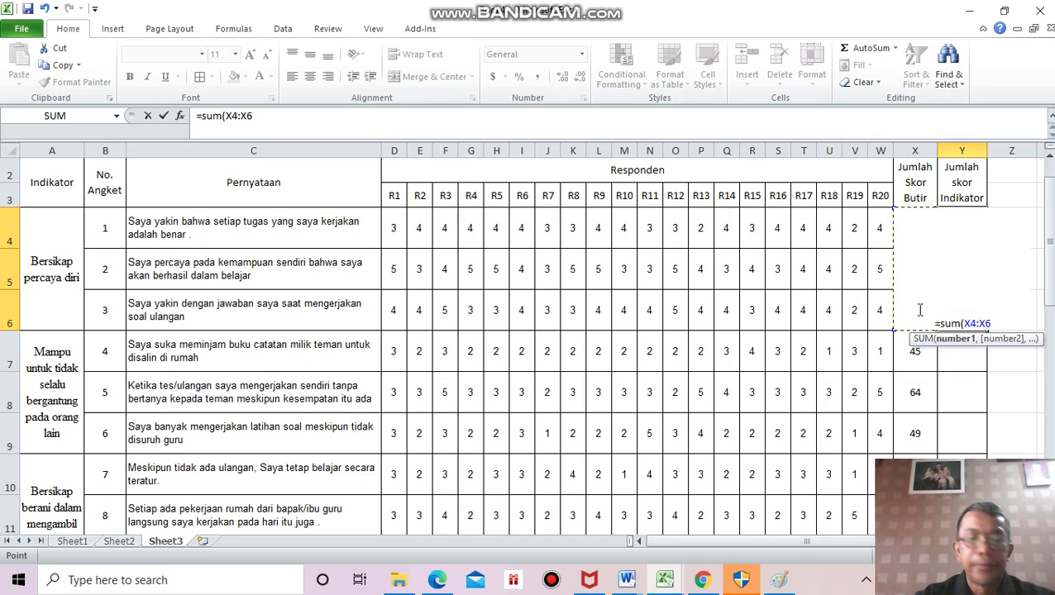
pyautogui.write(')')
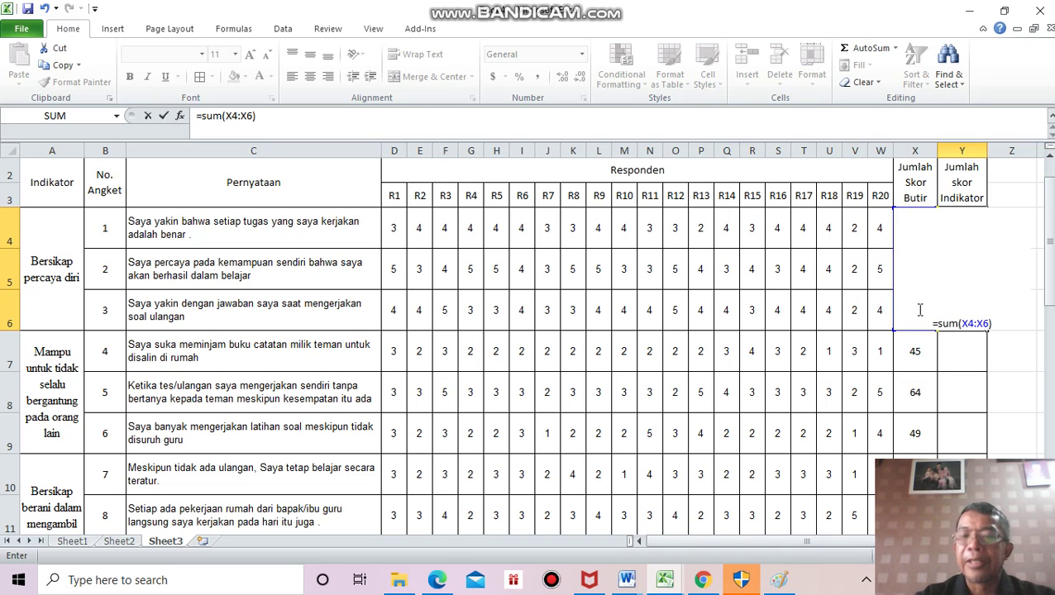
pyautogui.press('Return')
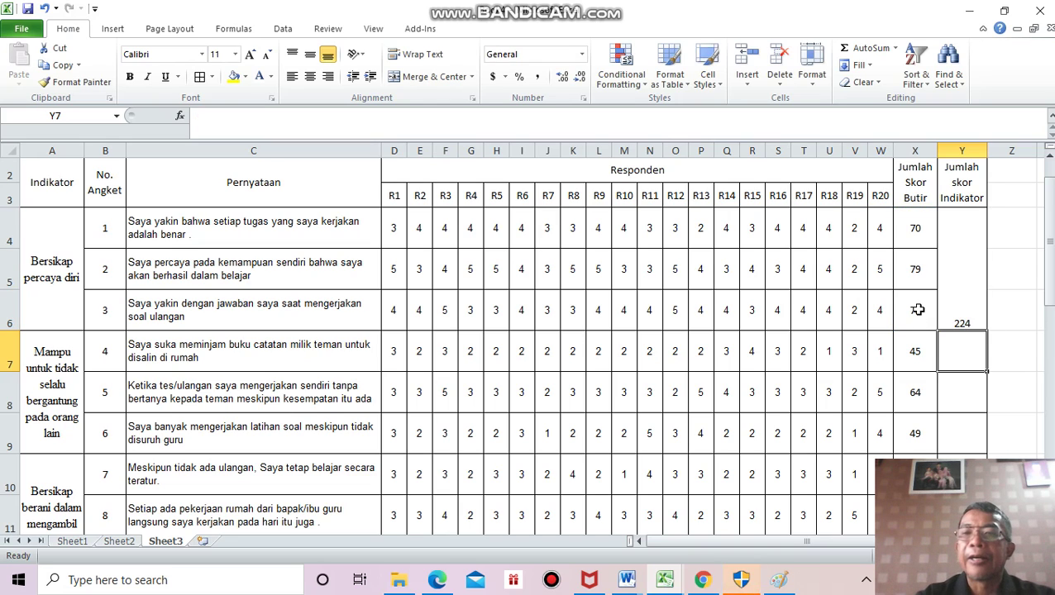
pyautogui.click(963, 311)
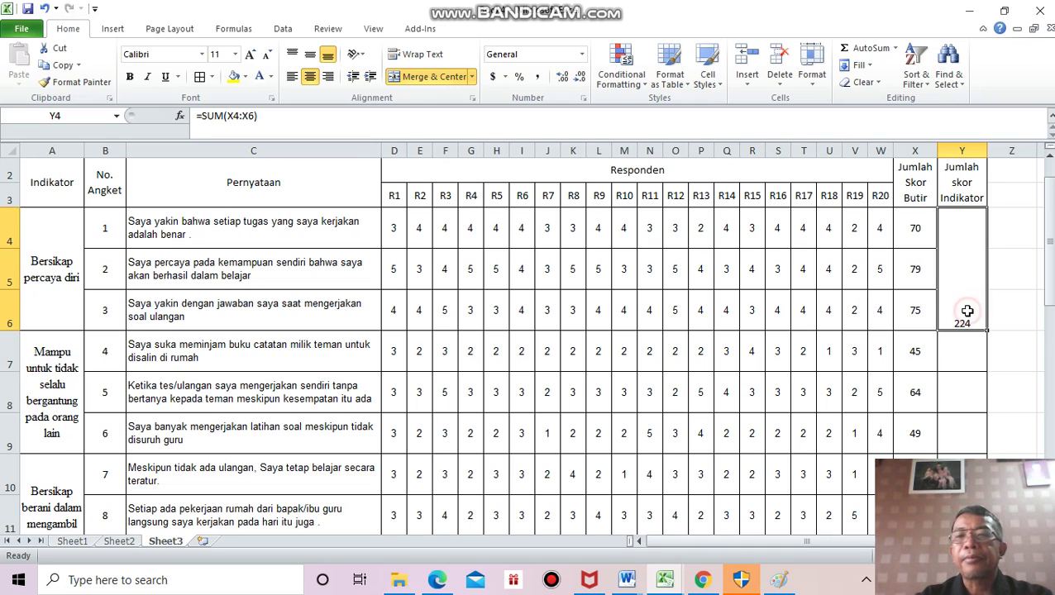
pyautogui.click(311, 55)
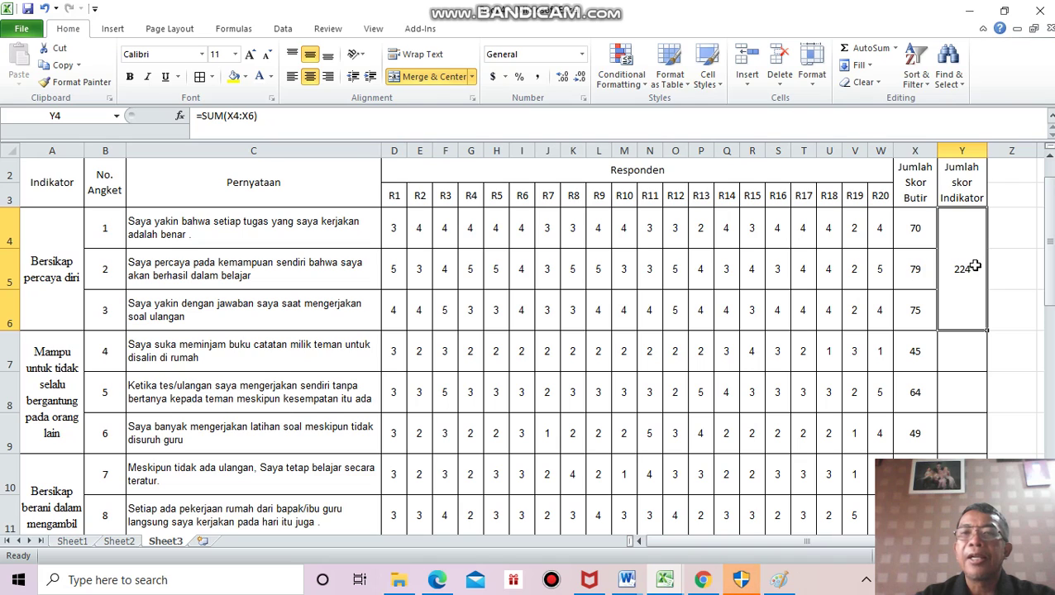
# Step: Change the sum range in the merged cell Y4 to D4:W6, so the formula reads =SUM(D4:W6)
pyautogui.click(400, 119)
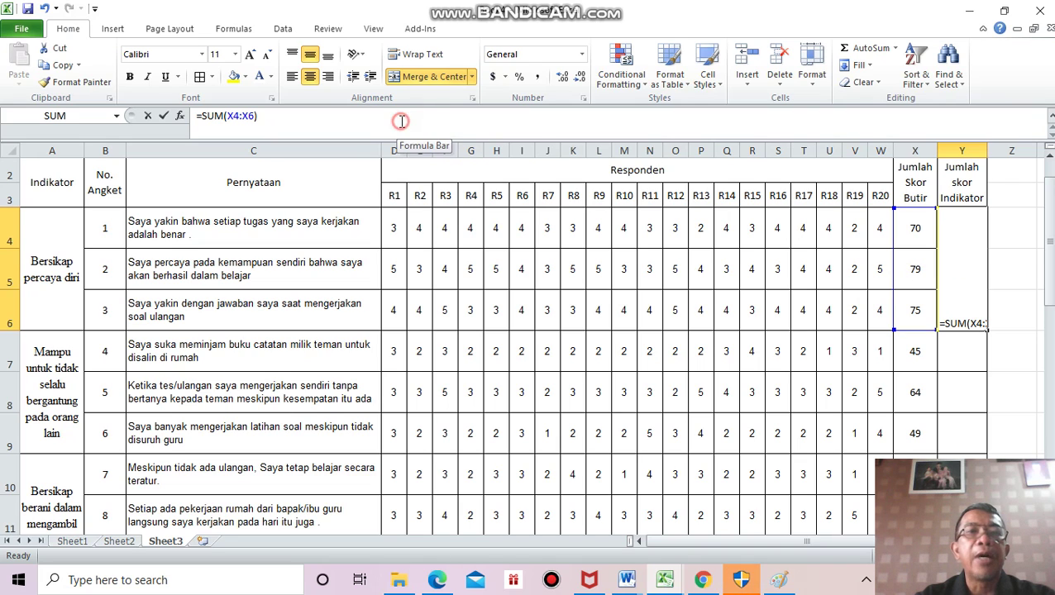
pyautogui.press('BackSpace')
pyautogui.press('BackSpace')
pyautogui.press('BackSpace')
pyautogui.press('BackSpace')
pyautogui.press('BackSpace')
pyautogui.press('BackSpace')
pyautogui.moveTo(395, 217); pyautogui.dragTo(868, 325)
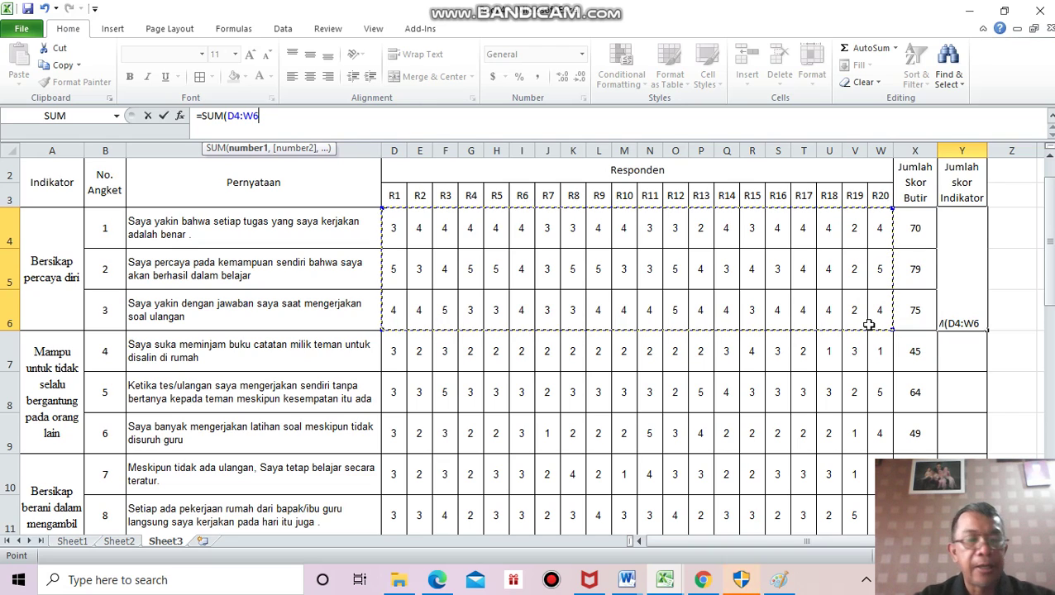
pyautogui.write(')')
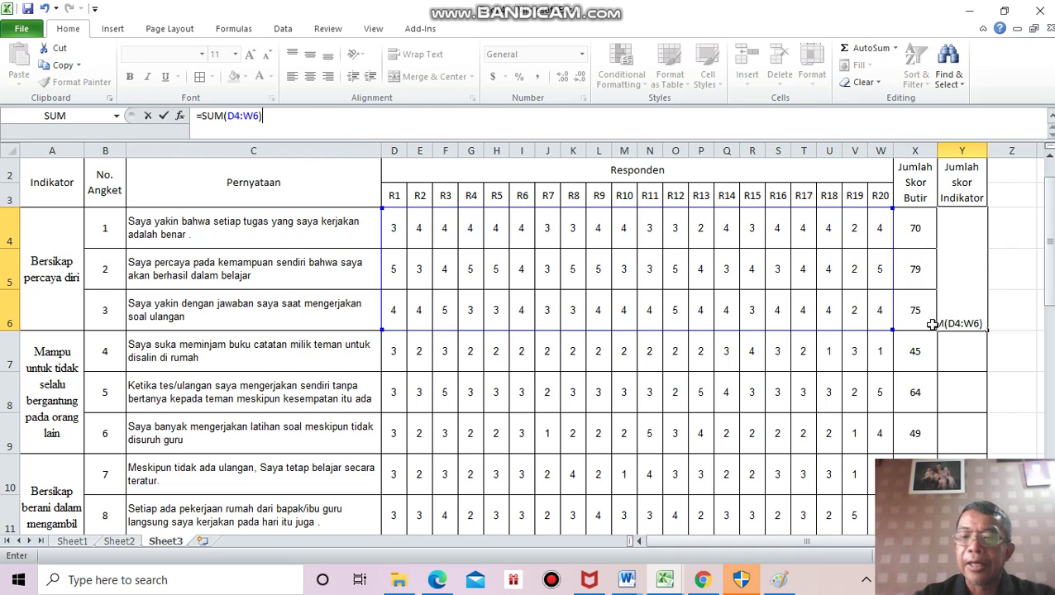
pyautogui.press('Return')
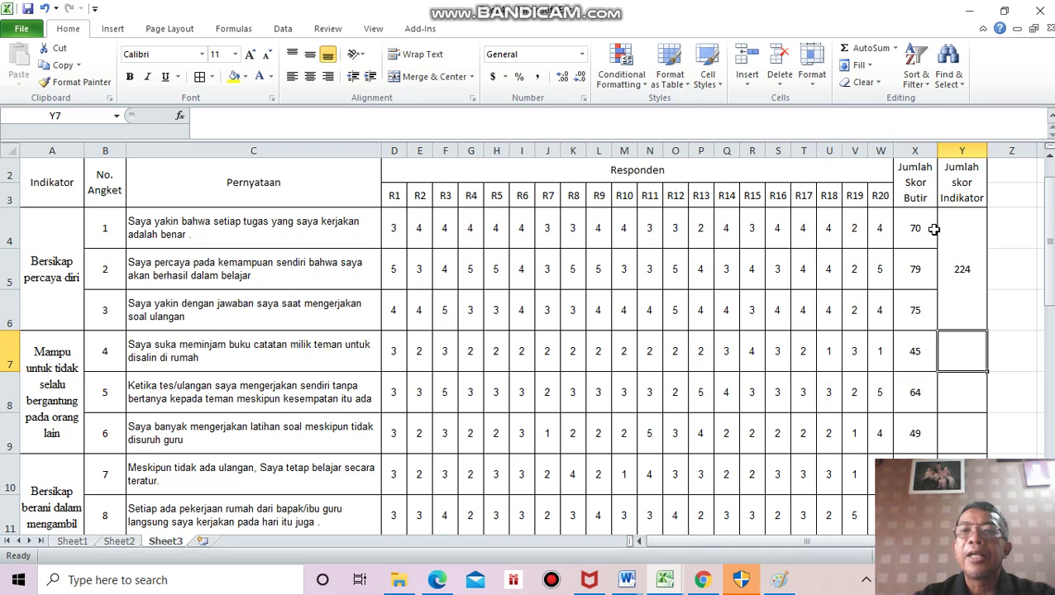
# Step: Fill the merged Y4 formula down column Y through row 30 and delete the surplus rows 25 to 31
pyautogui.click(965, 252)
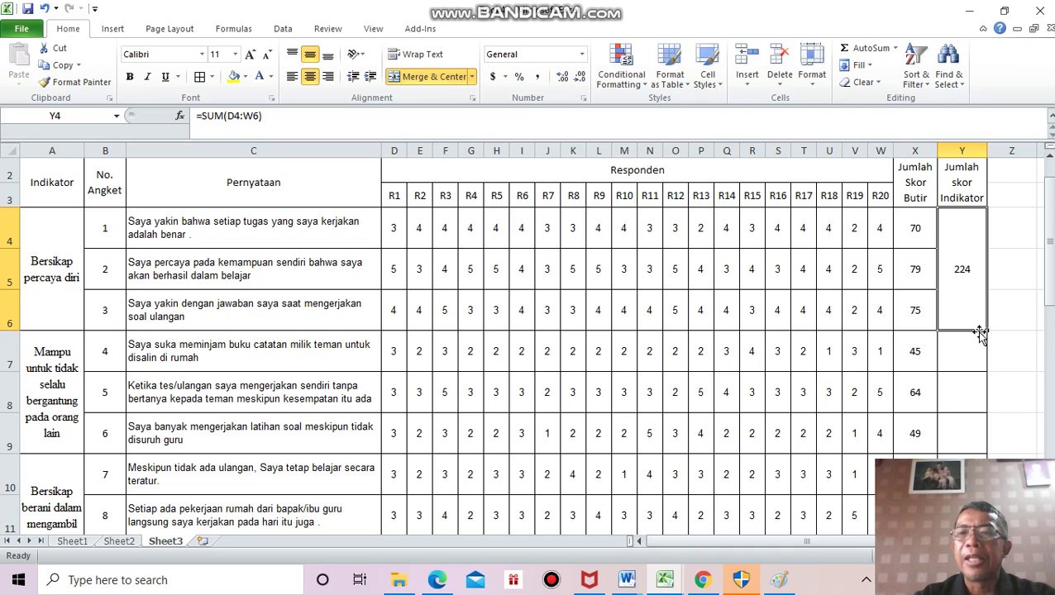
pyautogui.moveTo(989, 332); pyautogui.dragTo(984, 451)
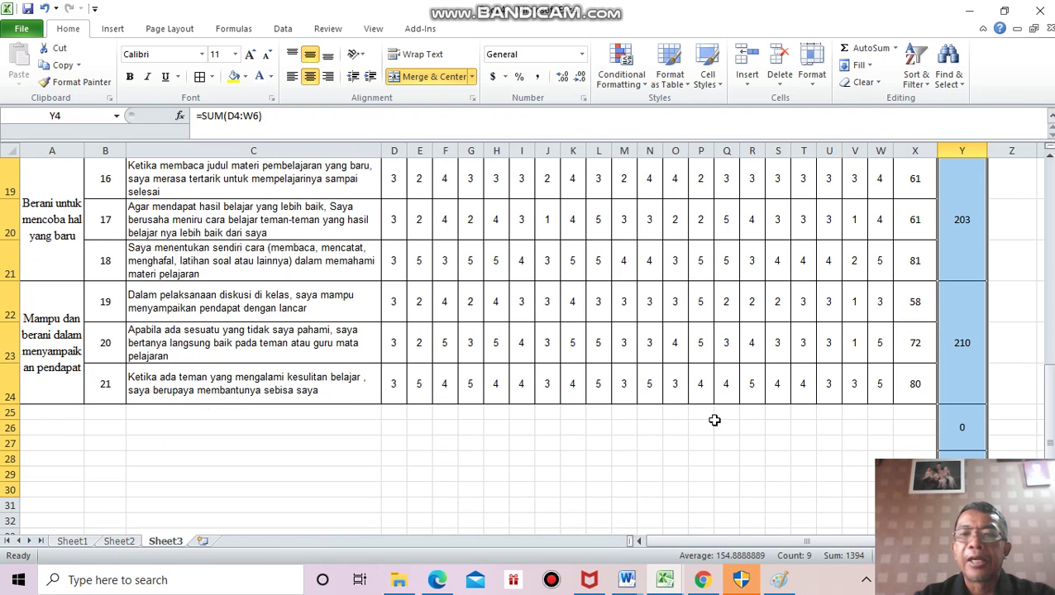
pyautogui.moveTo(7, 412); pyautogui.dragTo(17, 508)
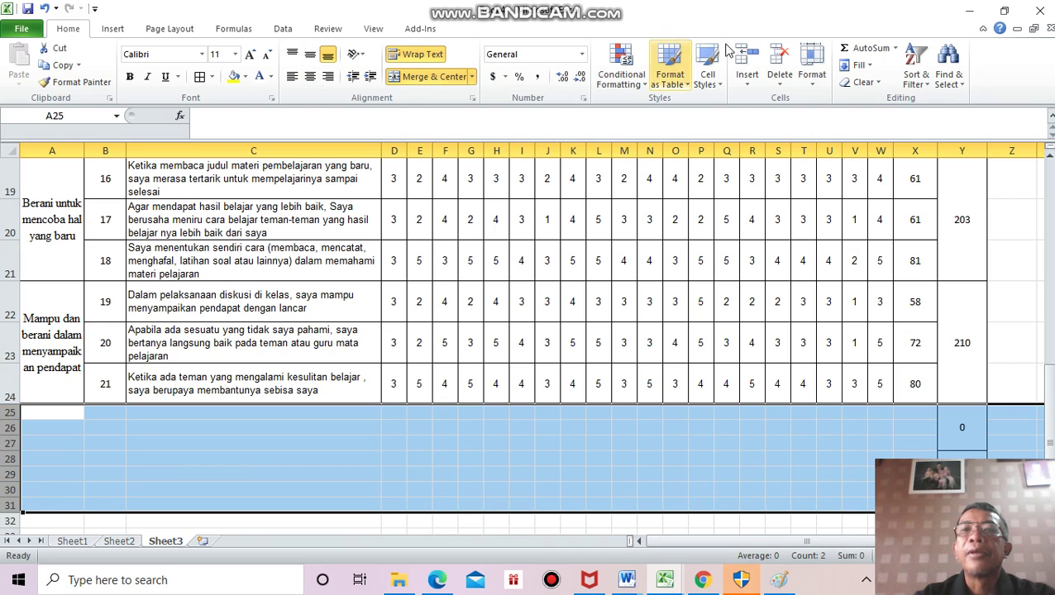
pyautogui.click(780, 60)
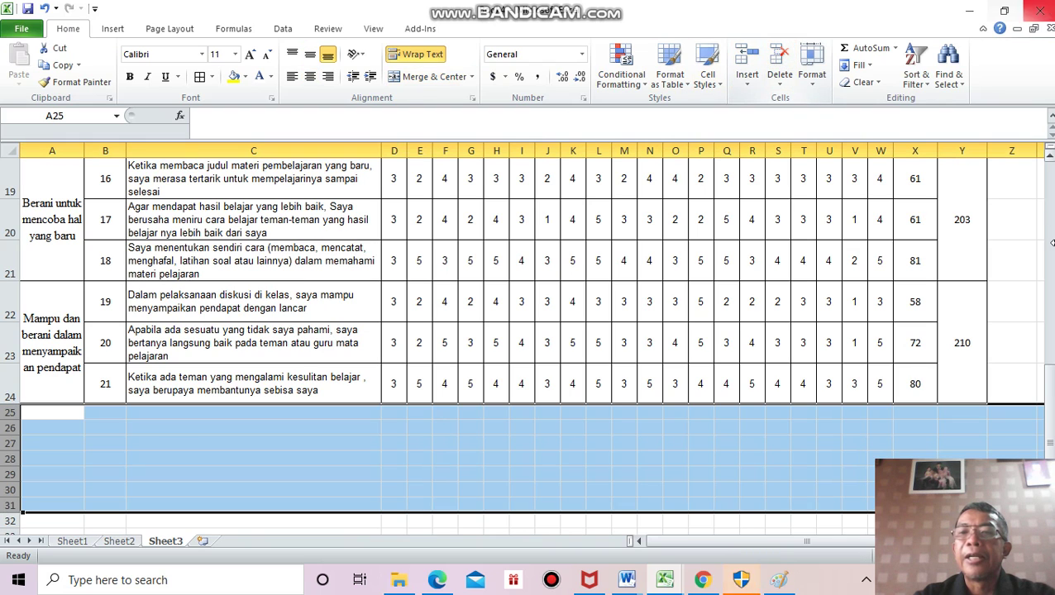
# Step: Label cell C25, below the last statement, as "Jumlah"
pyautogui.moveTo(1052, 431); pyautogui.dragTo(1047, 149)
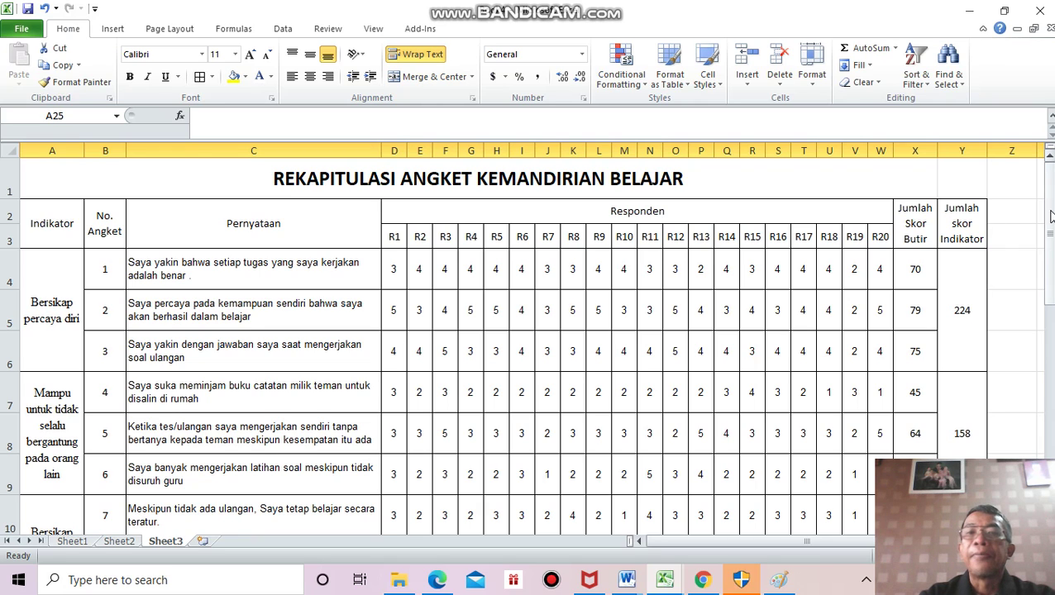
pyautogui.moveTo(1048, 214)
pyautogui.mouseDown()
pyautogui.moveTo(1052, 233)
pyautogui.moveTo(1051, 208)
pyautogui.mouseUp()
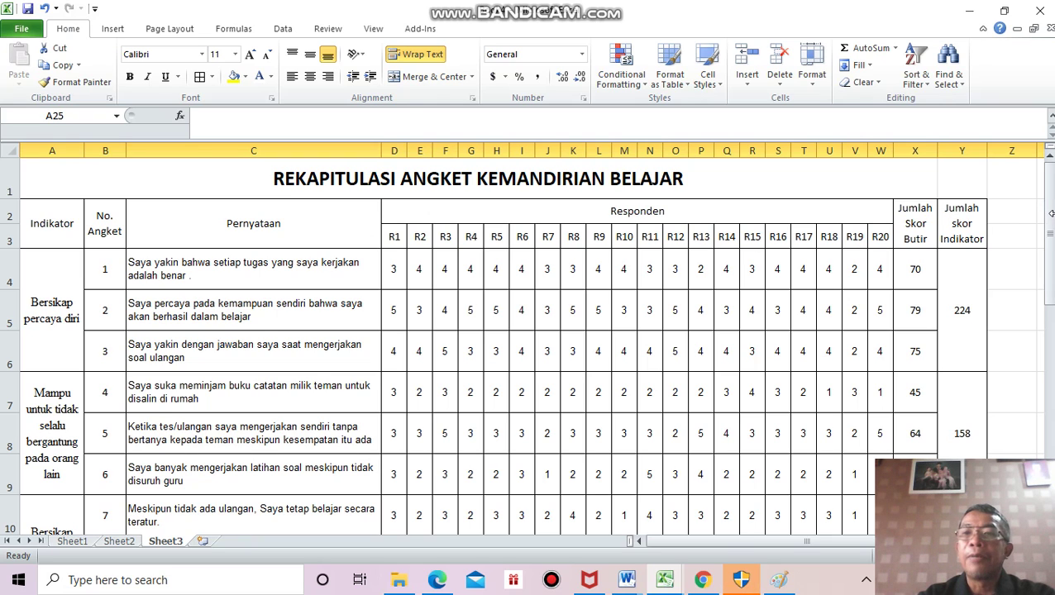
pyautogui.moveTo(1050, 222); pyautogui.dragTo(1050, 241)
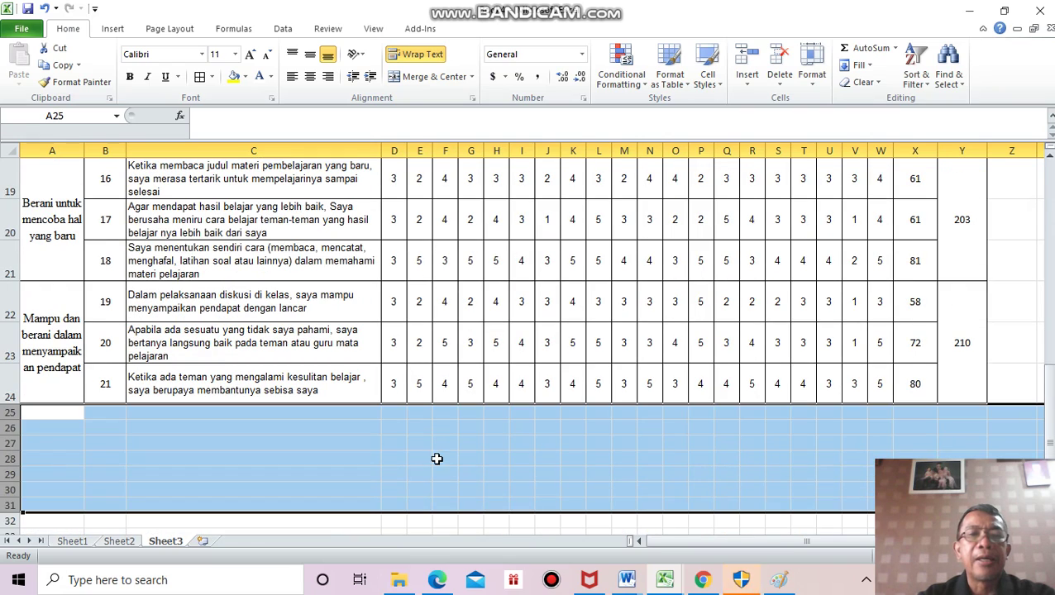
pyautogui.click(394, 418)
pyautogui.click(229, 416)
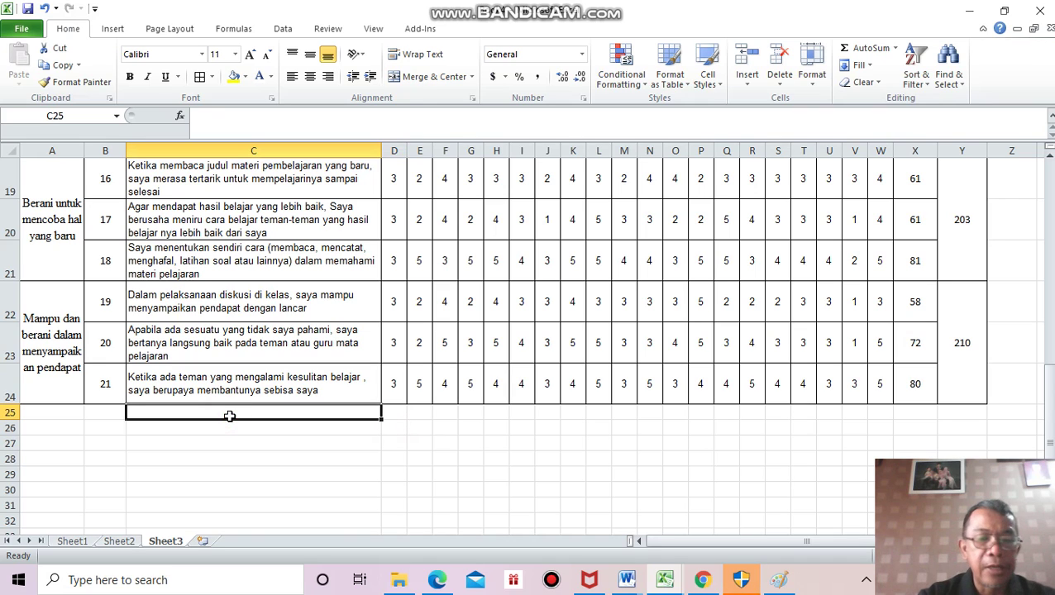
pyautogui.write('Jumlah')
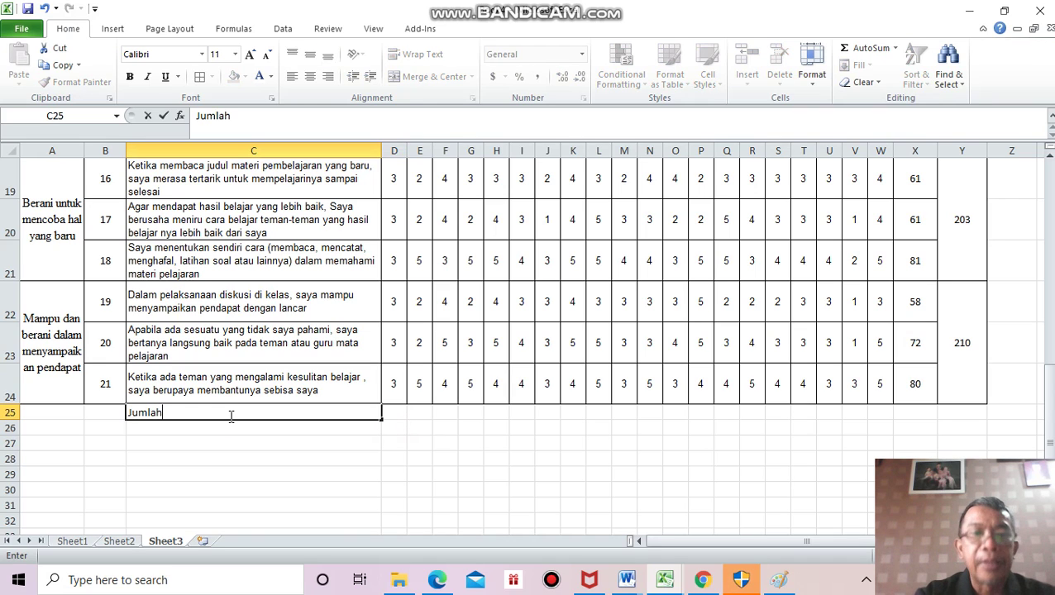
# Step: Enter =sum(D4:D24) in cell D25 to total respondent R1's scores
pyautogui.click(392, 410)
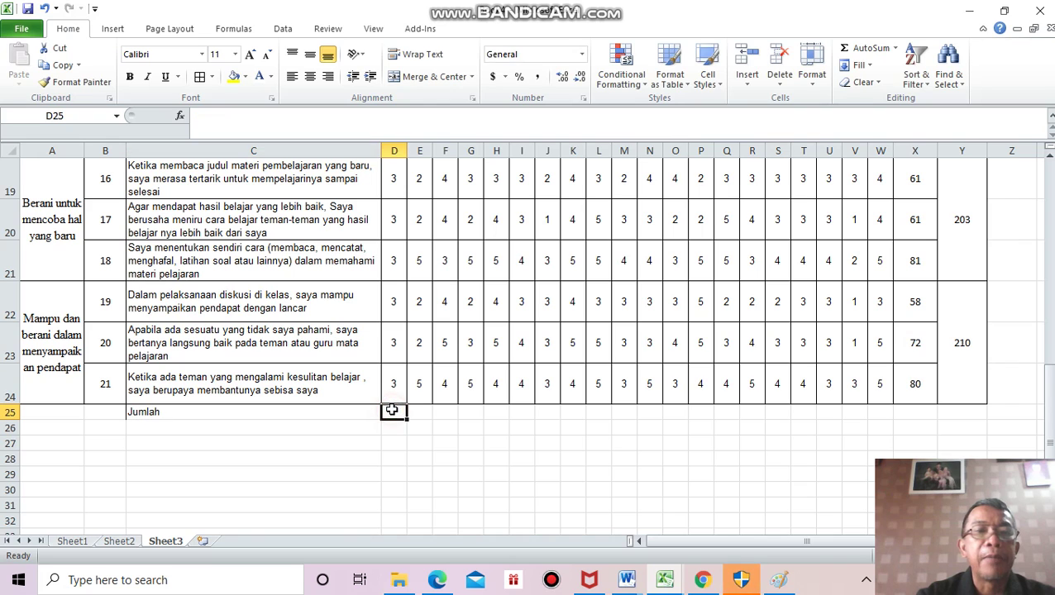
pyautogui.write('=')
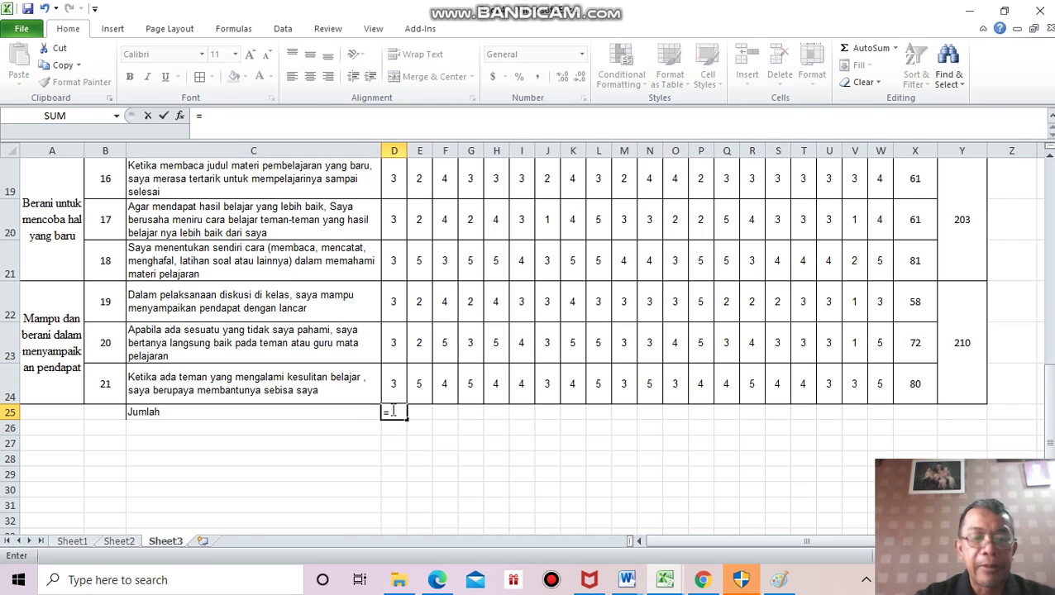
pyautogui.write('sum(')
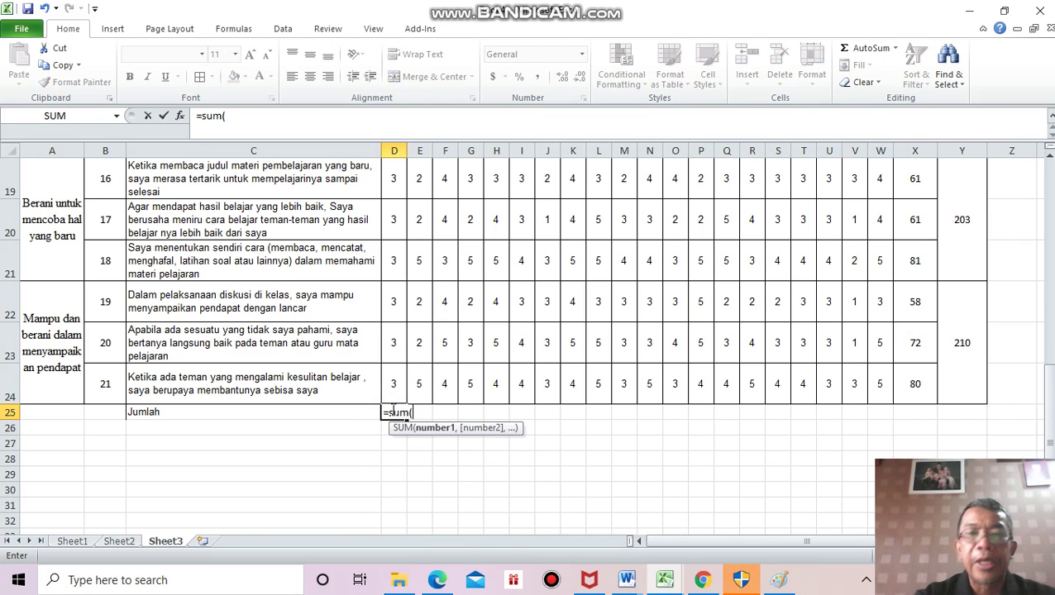
pyautogui.click(398, 382)
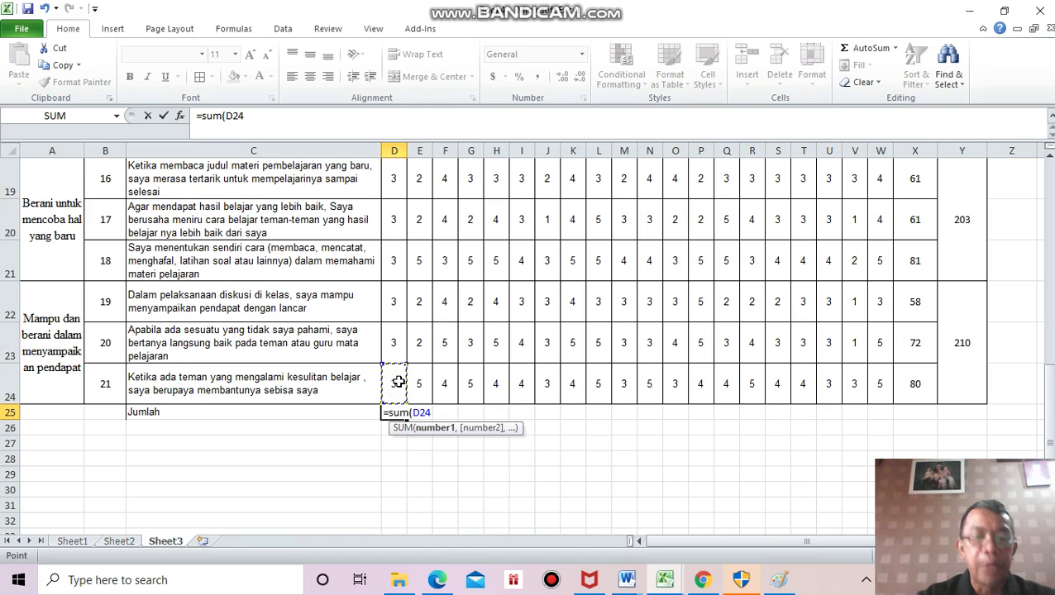
pyautogui.hotkey('shift', 'Up')
pyautogui.hotkey('shift', 'Up')
pyautogui.hotkey('shift', 'Up')
pyautogui.hotkey('shift', 'Up')
pyautogui.hotkey('shift', 'Up')
pyautogui.hotkey('shift', 'Up')
pyautogui.hotkey('shift', 'Up')
pyautogui.hotkey('shift', 'Up')
pyautogui.hotkey('shift', 'Up')
pyautogui.hotkey('shift', 'Up')
pyautogui.hotkey('shift', 'Up')
pyautogui.hotkey('shift', 'Up')
pyautogui.hotkey('shift', 'Up')
pyautogui.hotkey('shift', 'Up')
pyautogui.hotkey('shift', 'Up')
pyautogui.hotkey('shift', 'Up')
pyautogui.hotkey('shift', 'Up')
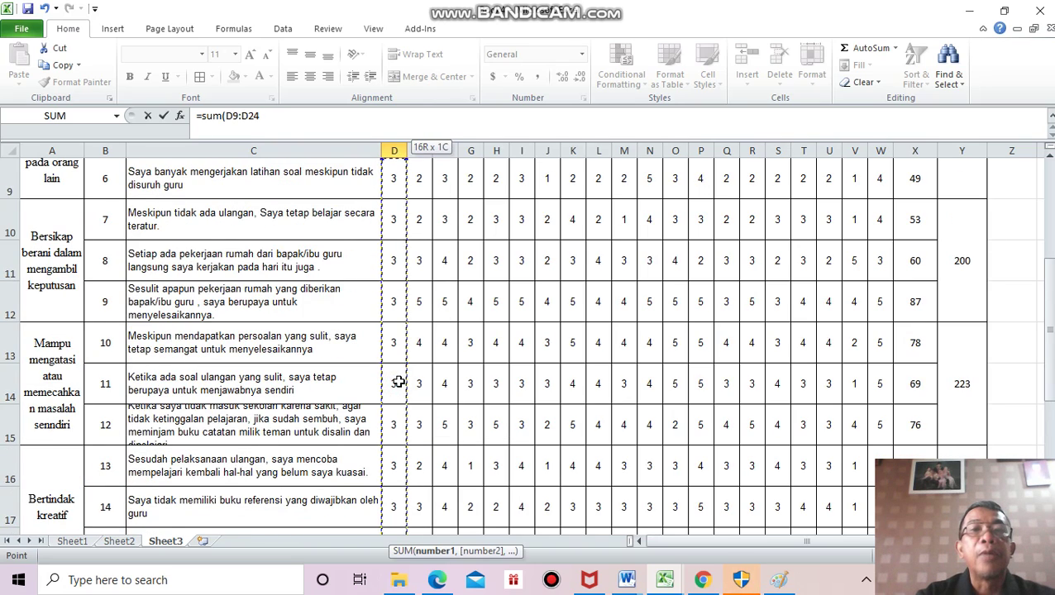
pyautogui.hotkey('shift', 'Up')
pyautogui.hotkey('shift', 'Up')
pyautogui.hotkey('shift', 'Up')
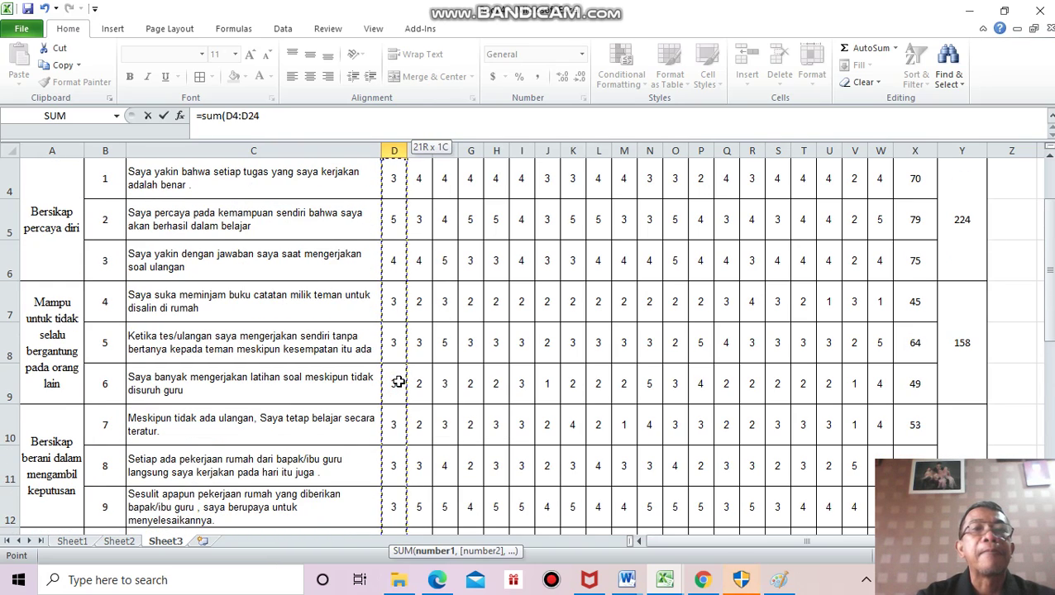
pyautogui.write(')')
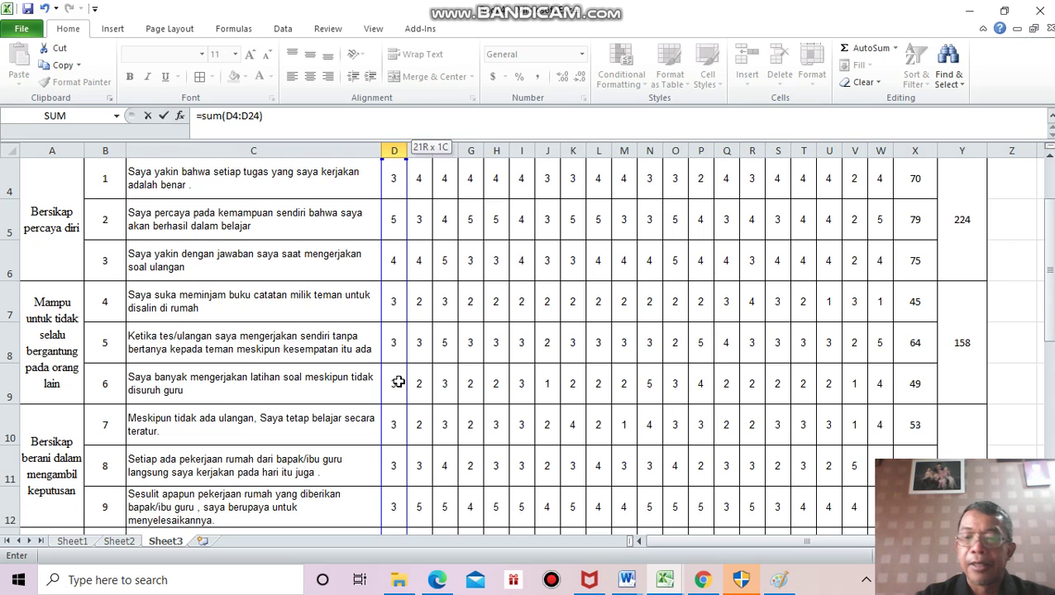
pyautogui.press('Return')
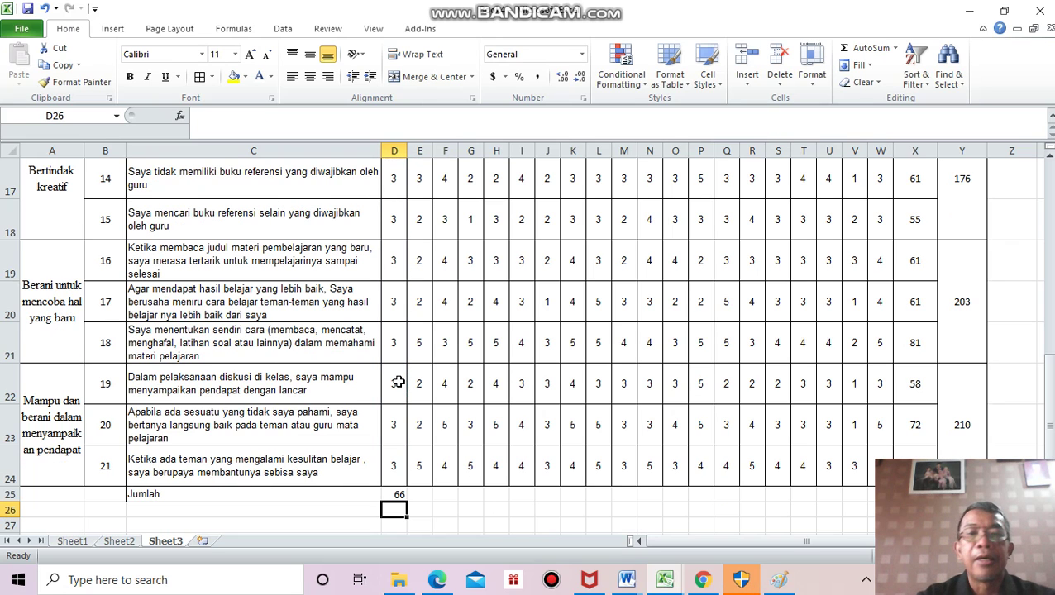
# Step: Apply borders to cells C25:D25 and centre their contents horizontally
pyautogui.click(141, 495)
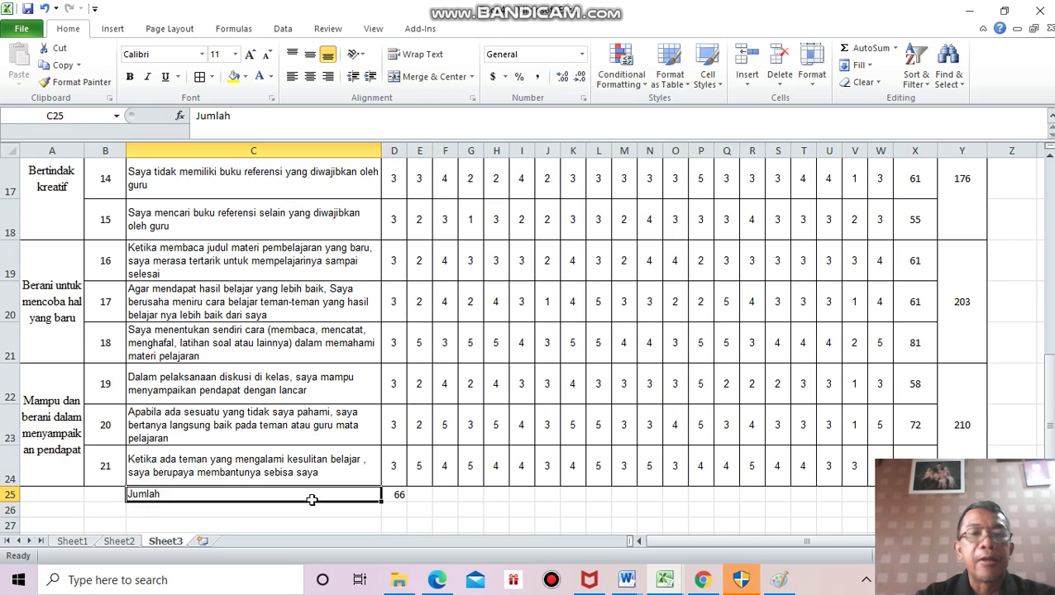
pyautogui.moveTo(376, 499); pyautogui.dragTo(397, 497)
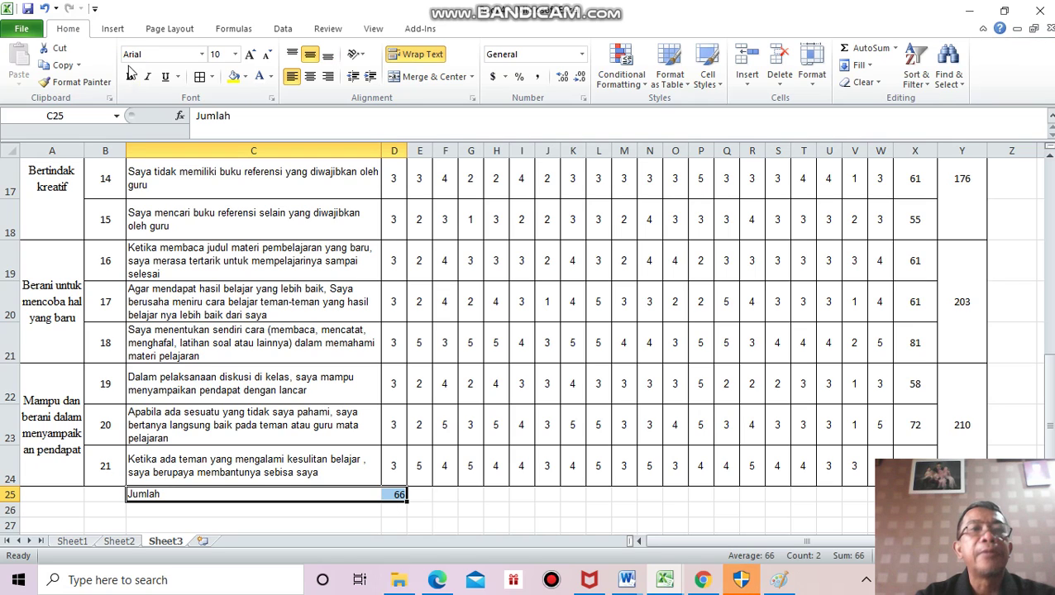
pyautogui.click(200, 76)
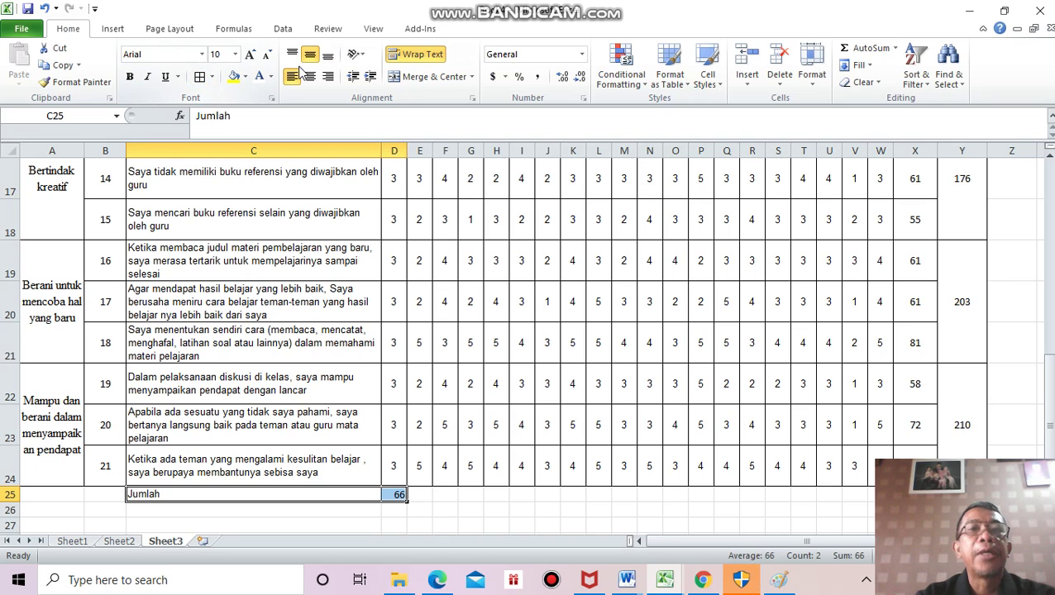
pyautogui.click(309, 76)
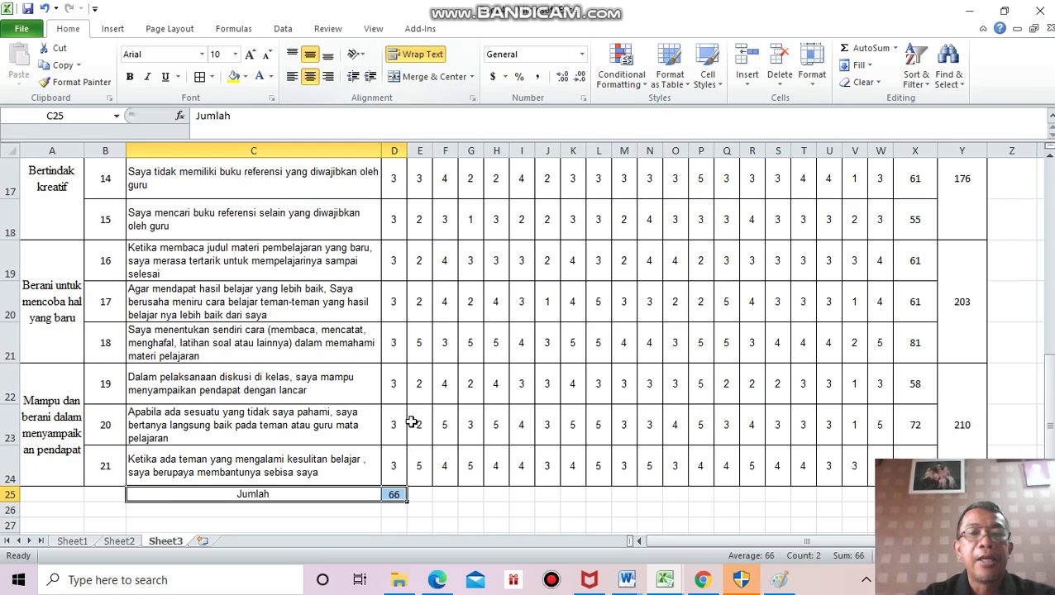
# Step: Fill the D25 sum formula across row 25 through column X
pyautogui.click(397, 494)
pyautogui.moveTo(407, 502); pyautogui.dragTo(918, 496)
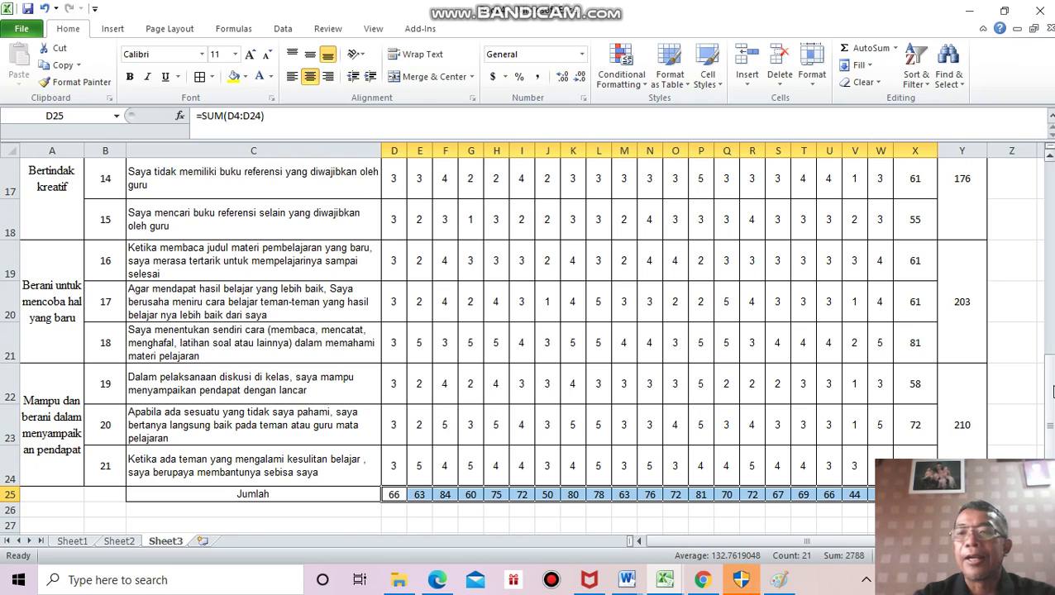
# Step: Review the per-statement totals in column X, the per-indicator totals in column Y and the Jumlah row at the table's end
pyautogui.moveTo(1050, 388); pyautogui.dragTo(1048, 162)
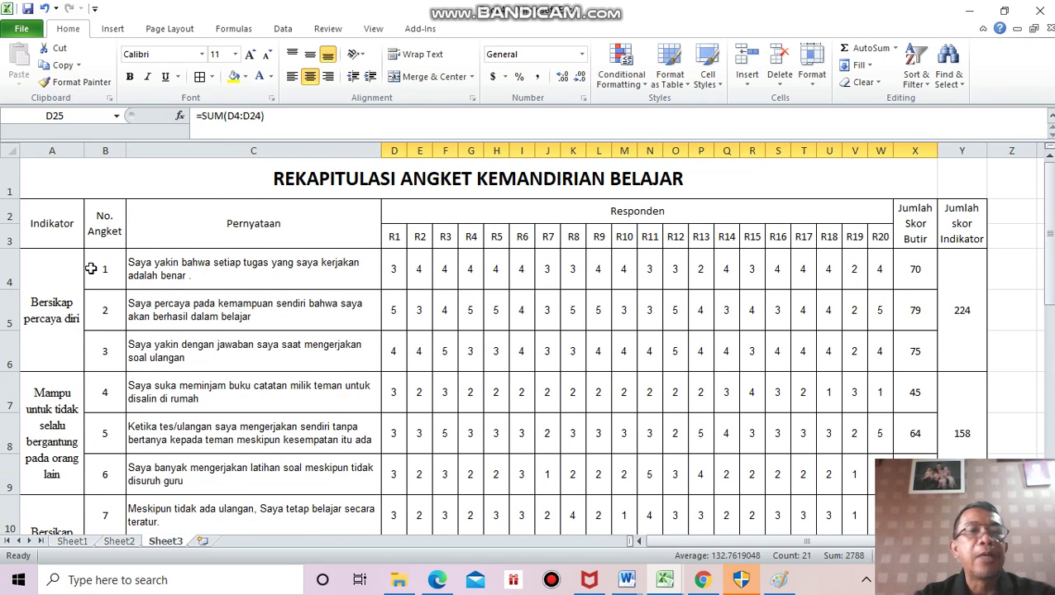
pyautogui.click(915, 271)
pyautogui.click(921, 305)
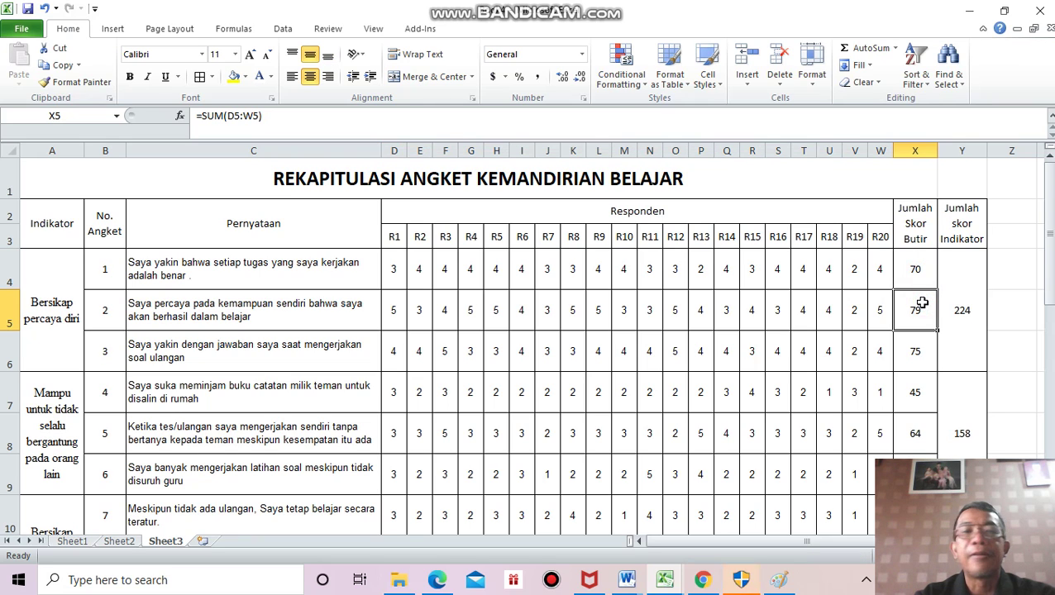
pyautogui.click(59, 288)
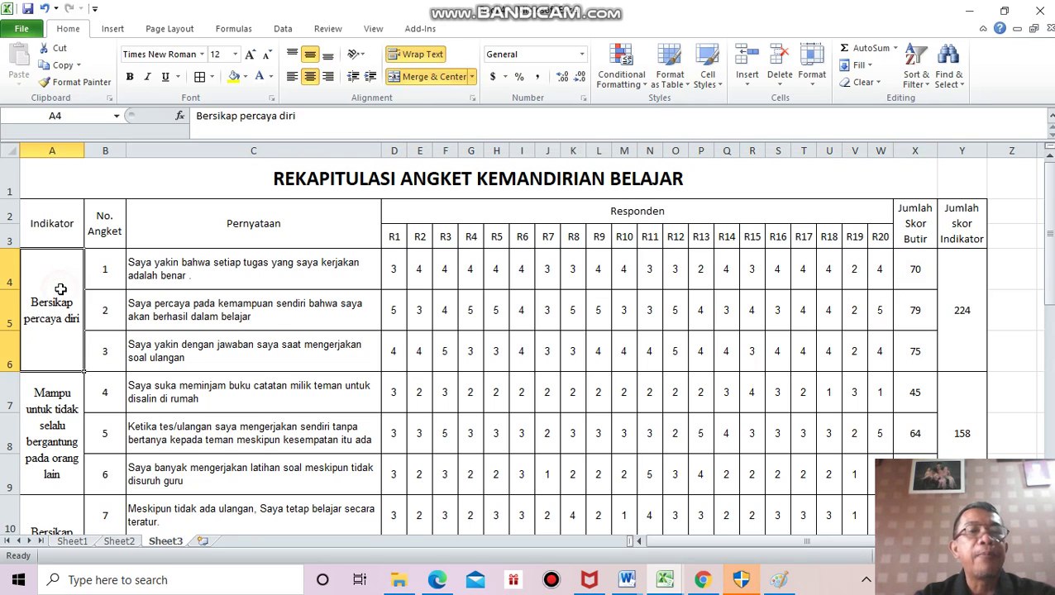
pyautogui.click(962, 314)
pyautogui.click(964, 410)
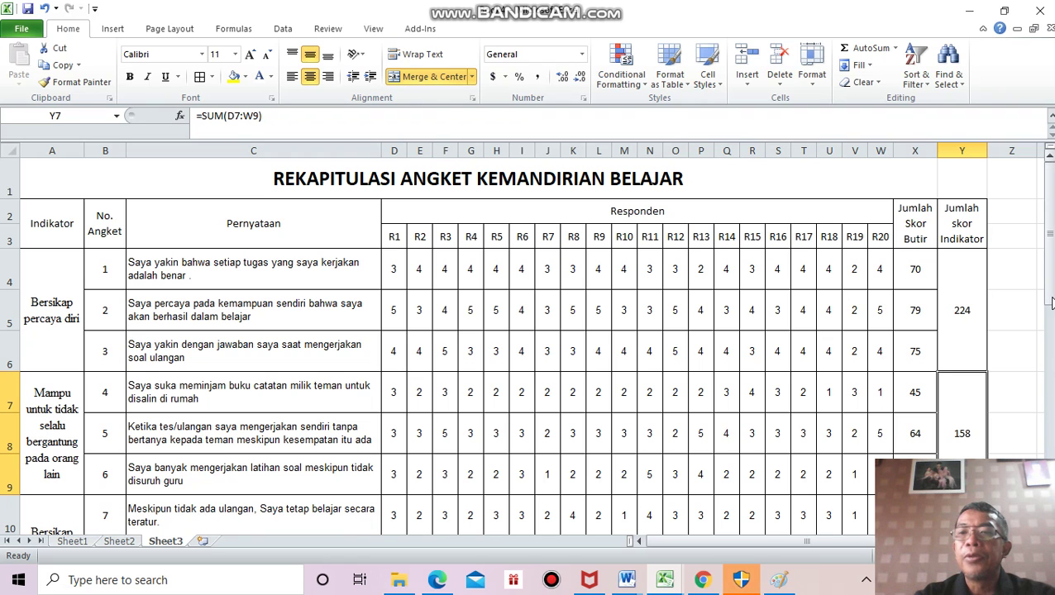
pyautogui.moveTo(1051, 299); pyautogui.dragTo(1053, 369)
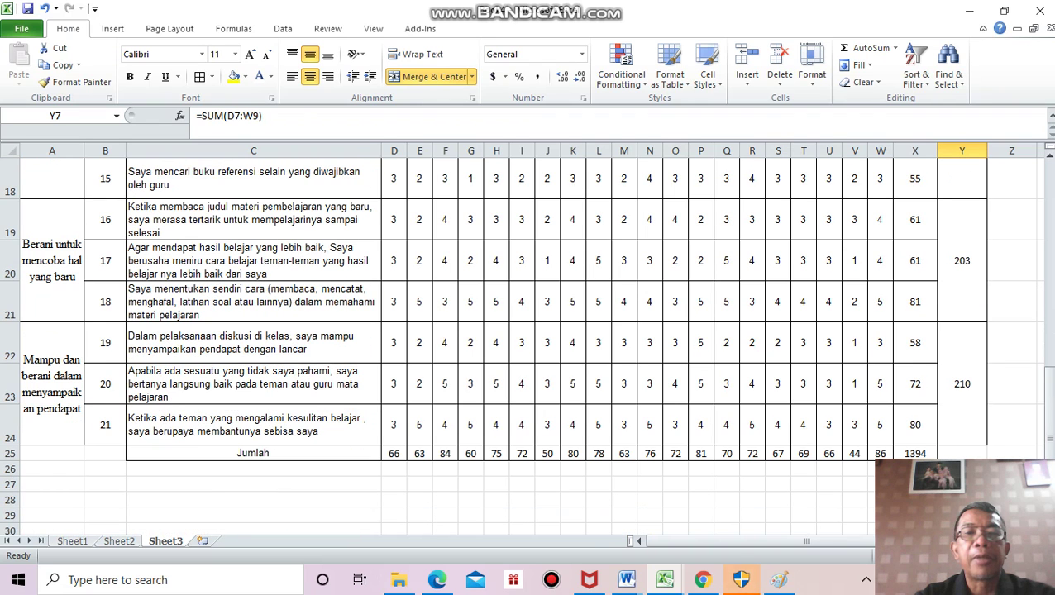